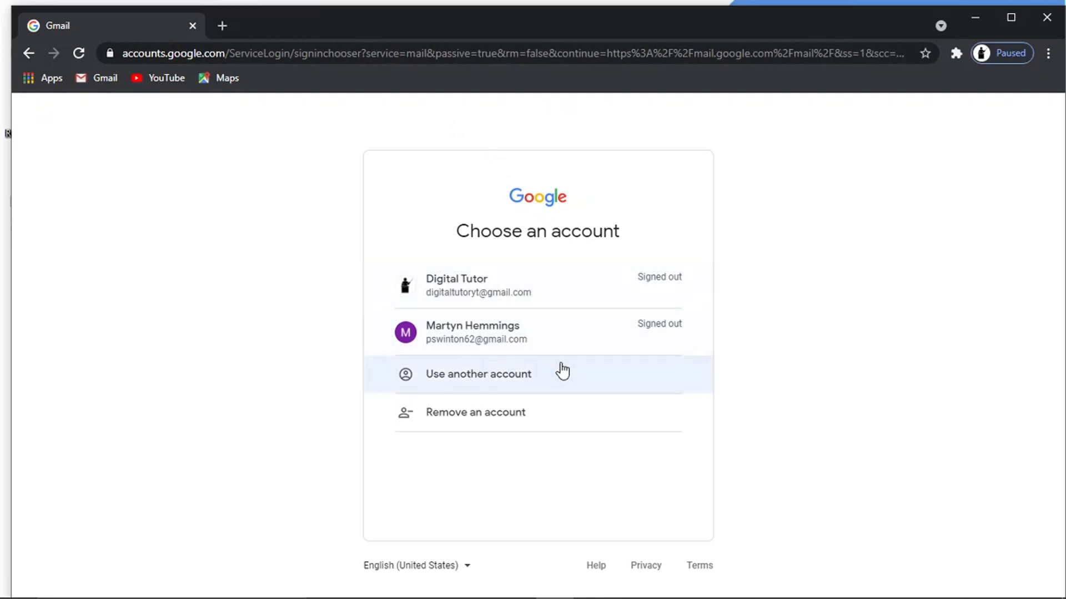
- Switch to a different account, then begin creating a new Google account for personal use
{"action": "left_click", "coordinate": [468, 379]}
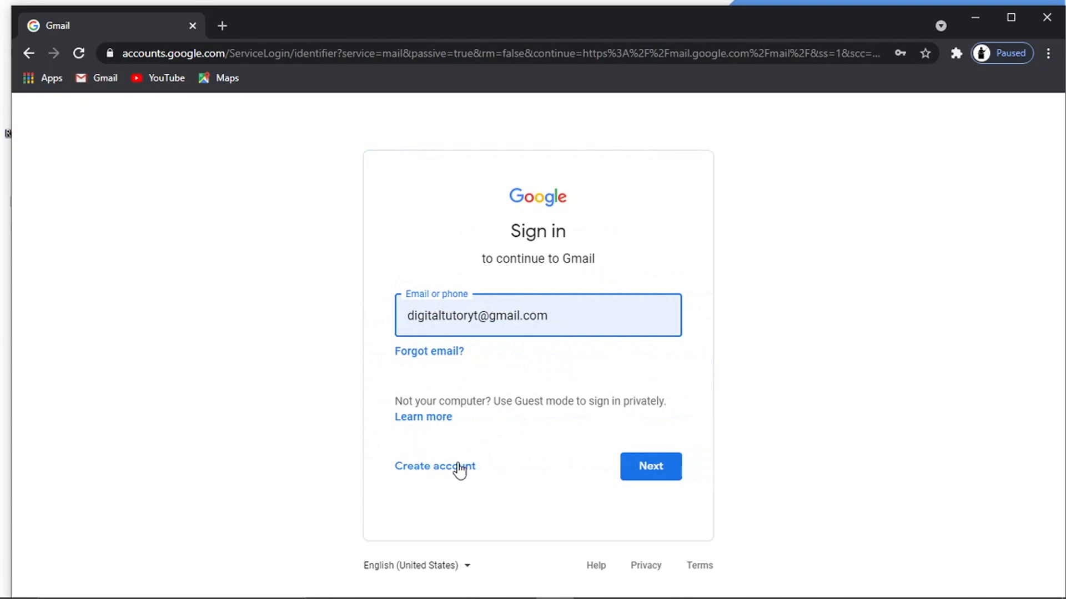
{"action": "left_click", "coordinate": [425, 469]}
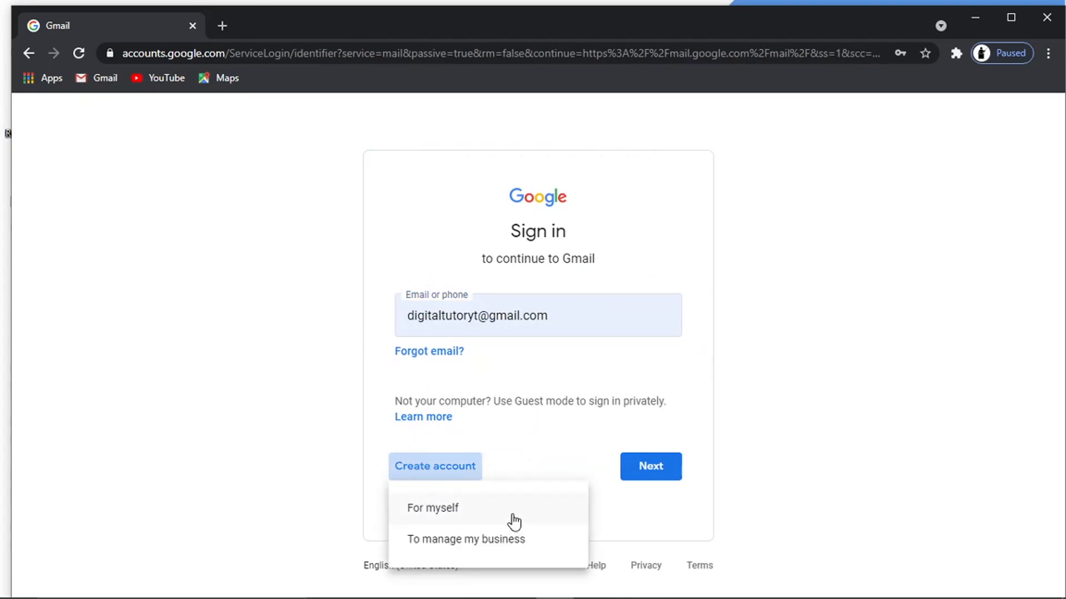
{"action": "left_click", "coordinate": [466, 511]}
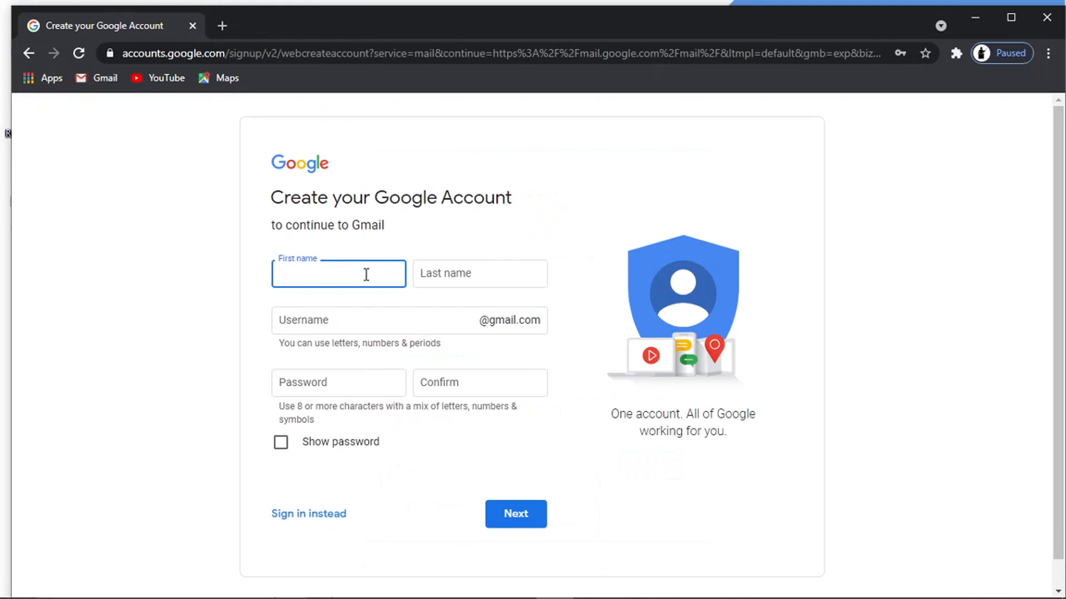
- Enter the first and last name and replace the suggested username with a custom one
{"action": "key", "text": "Tab"}
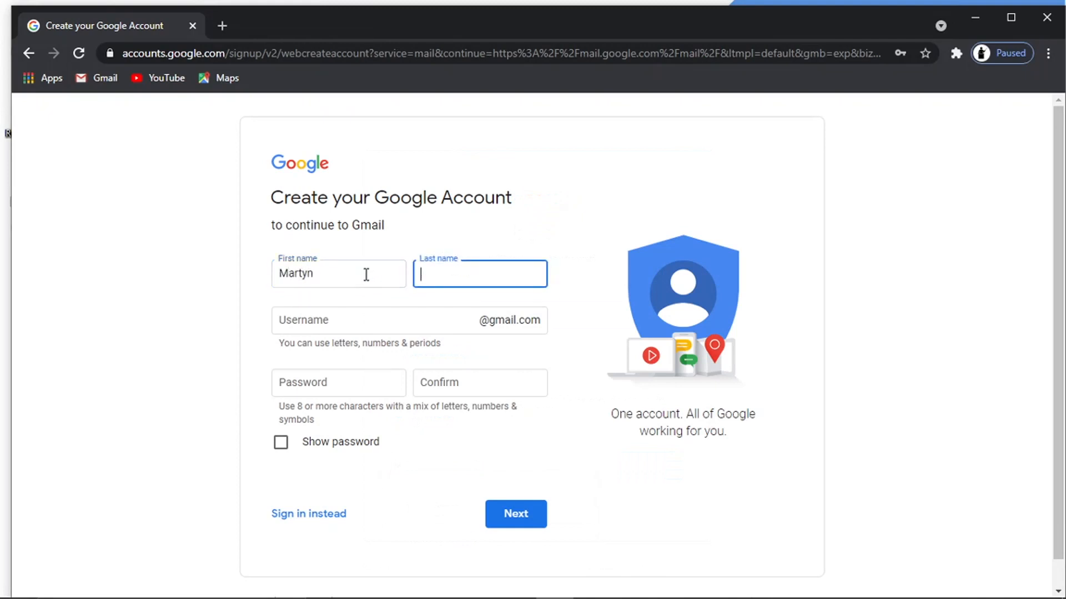
{"action": "left_click", "coordinate": [340, 314]}
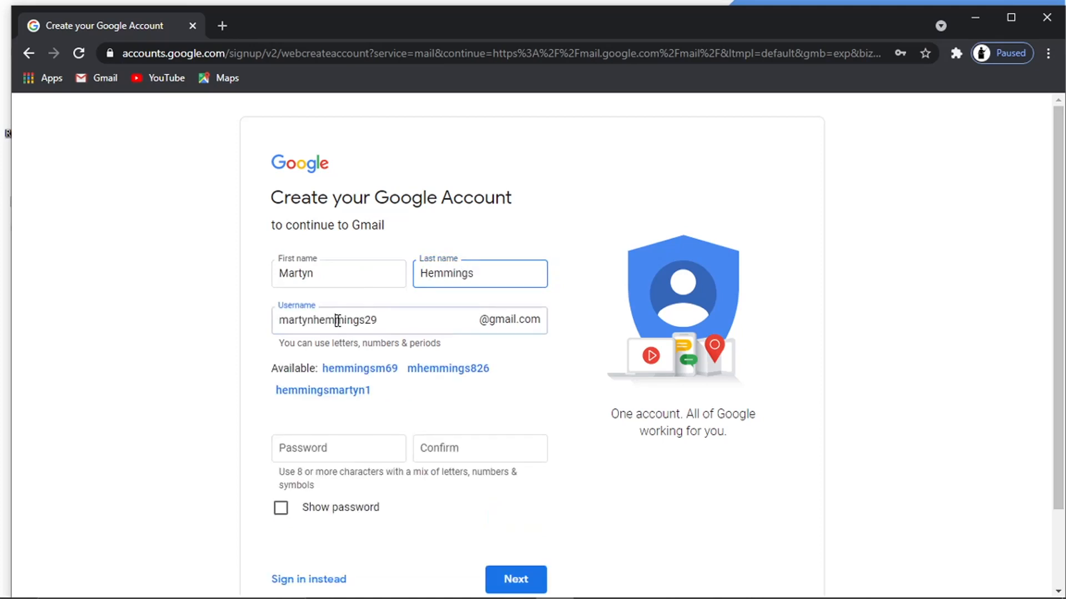
{"action": "left_click_drag", "start_coordinate": [393, 321], "coordinate": [189, 313]}
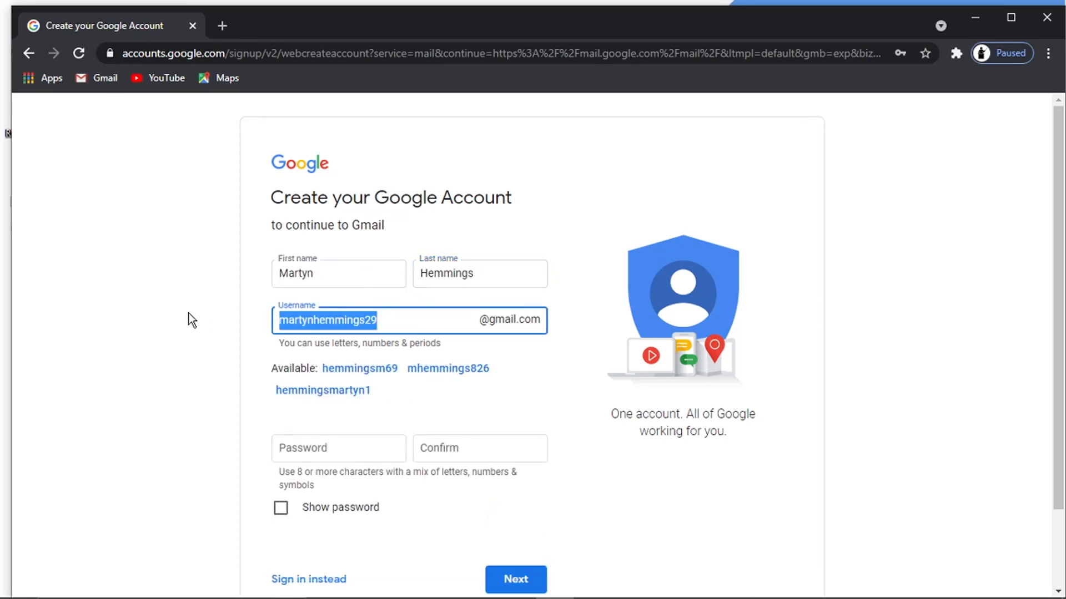
{"action": "key", "text": "BackSpace"}
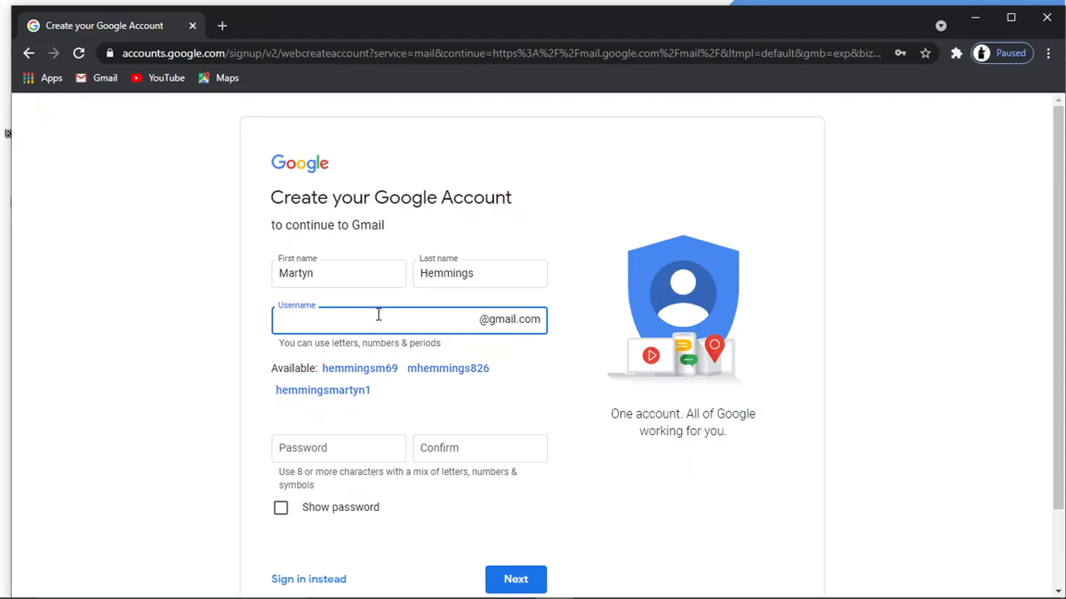
{"action": "left_click", "coordinate": [241, 370]}
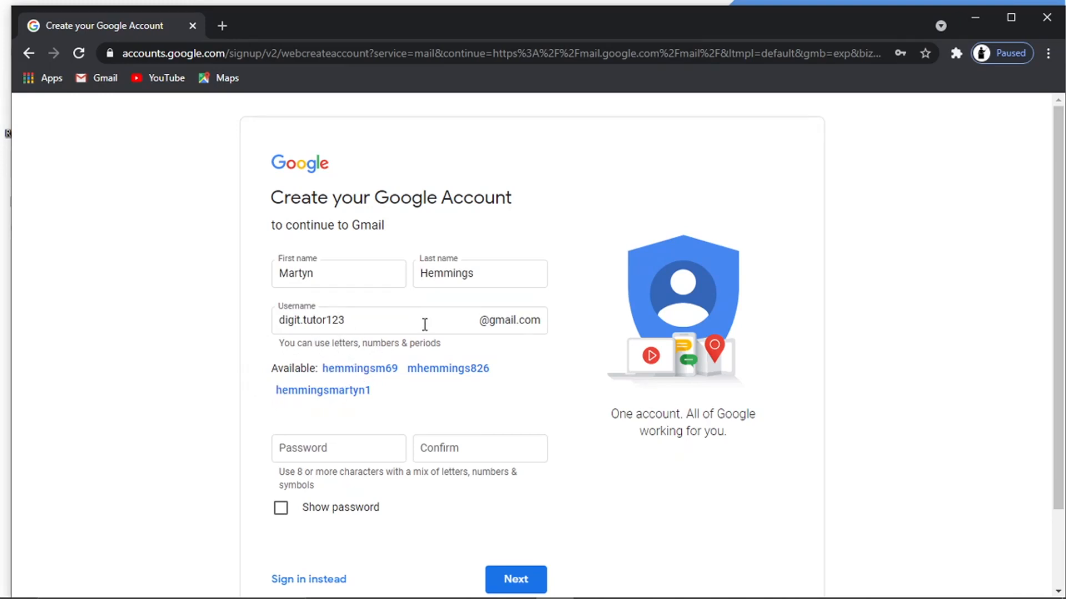
- Enter and confirm the account password, then submit the name, username and password
{"action": "left_click", "coordinate": [310, 446]}
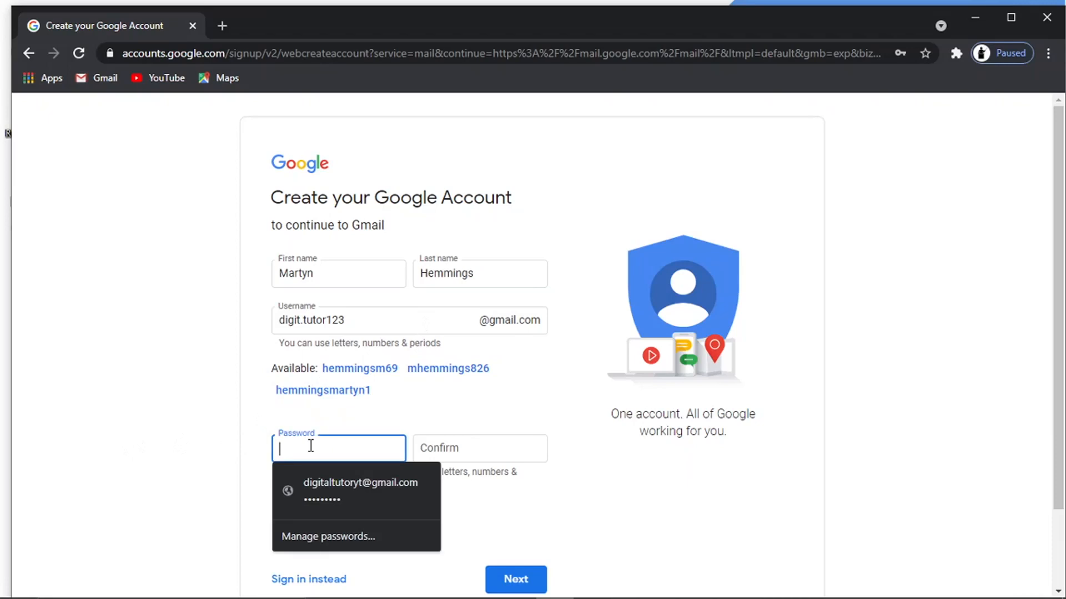
{"action": "type", "text": "••••••••"}
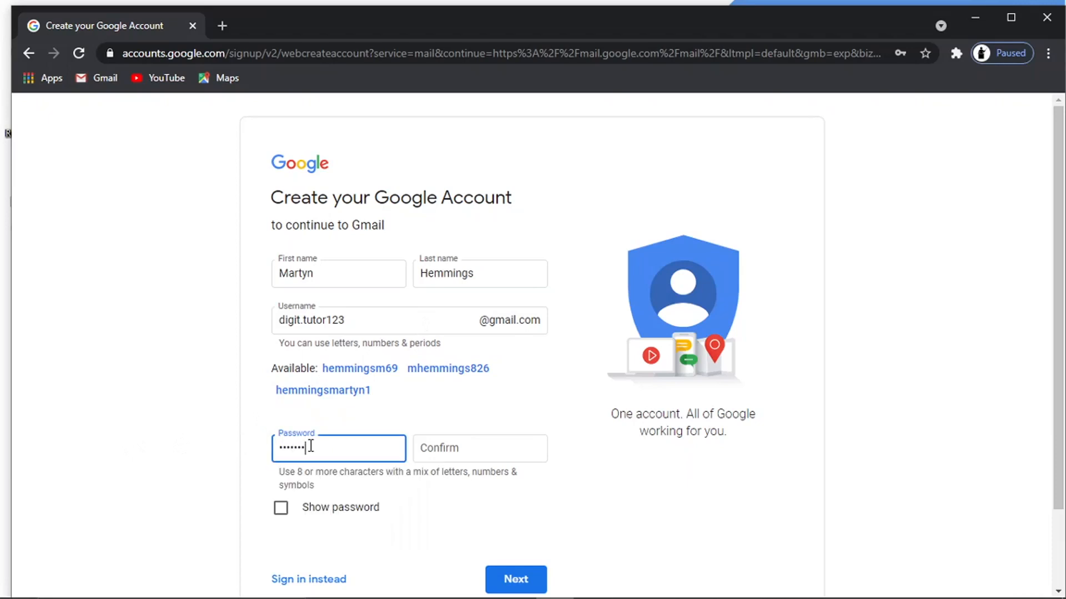
{"action": "key", "text": "Tab"}
{"action": "type", "text": "••••••••"}
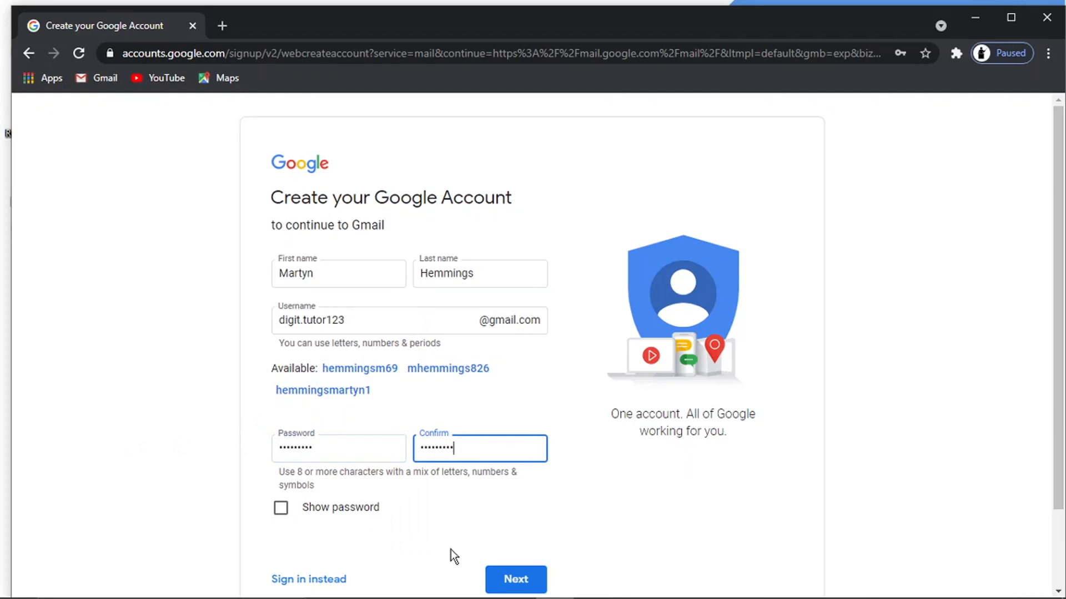
{"action": "left_click", "coordinate": [505, 579]}
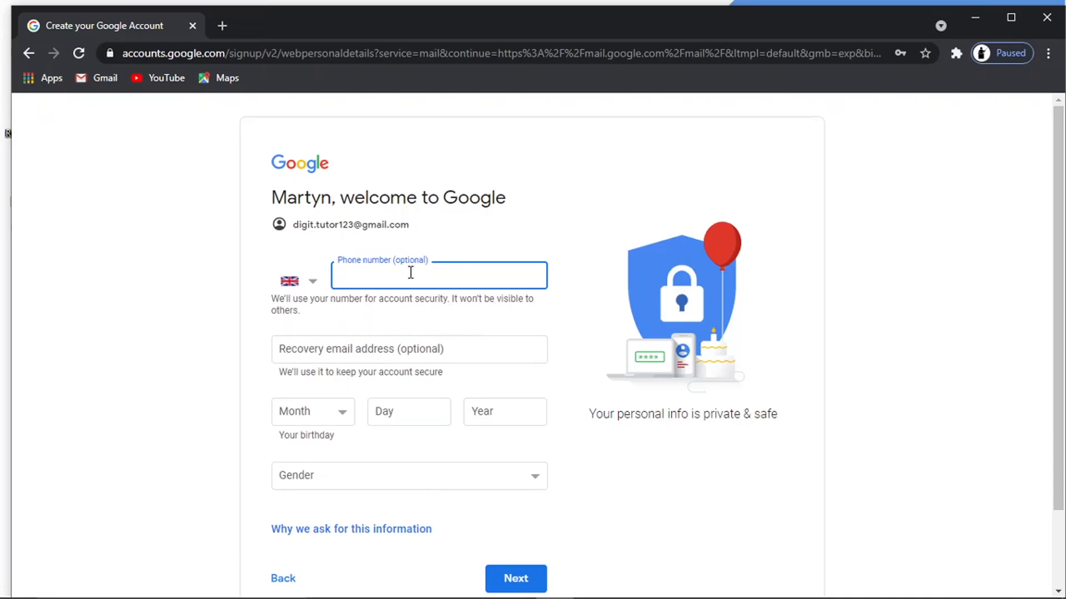
- Leave the phone number blank and enter the birth month, day and year
{"action": "left_click", "coordinate": [299, 261]}
{"action": "left_click", "coordinate": [358, 277]}
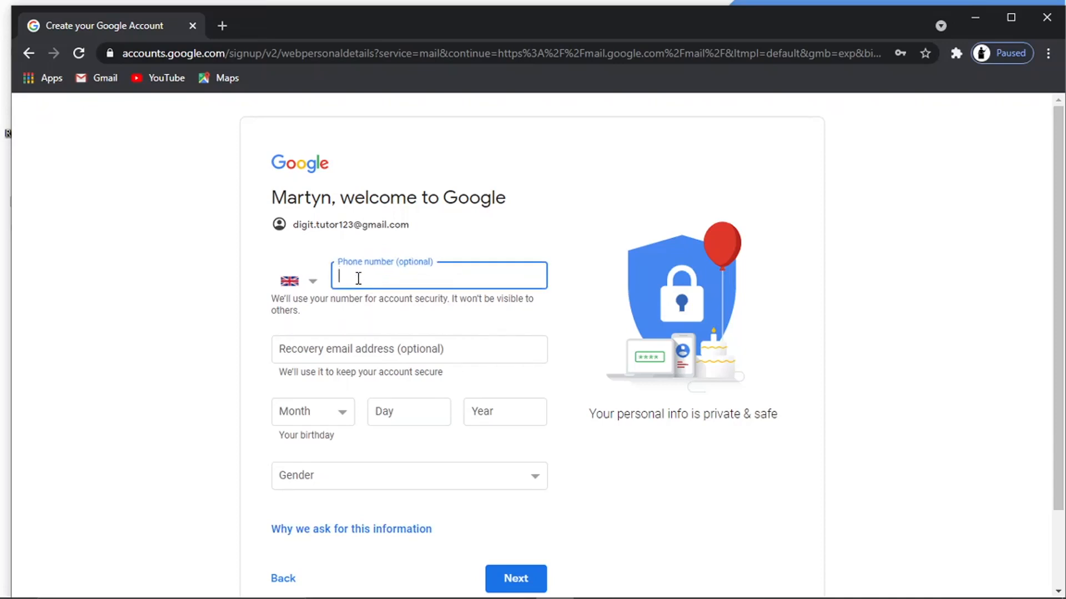
{"action": "left_click", "coordinate": [264, 253]}
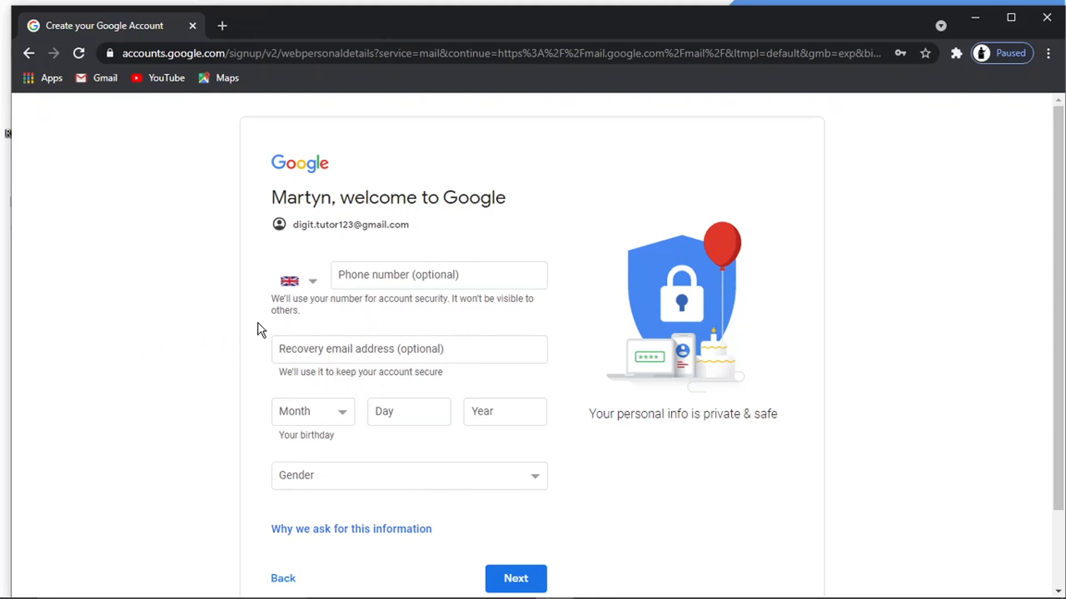
{"action": "left_click", "coordinate": [326, 404]}
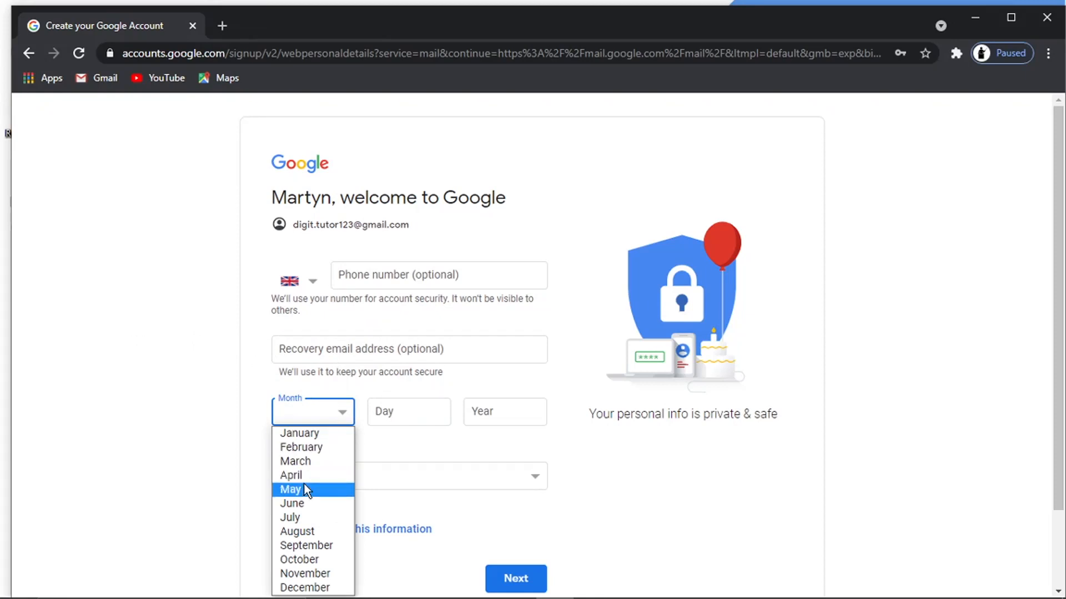
{"action": "left_click", "coordinate": [304, 488]}
{"action": "left_click", "coordinate": [397, 413]}
{"action": "type", "text": "2"}
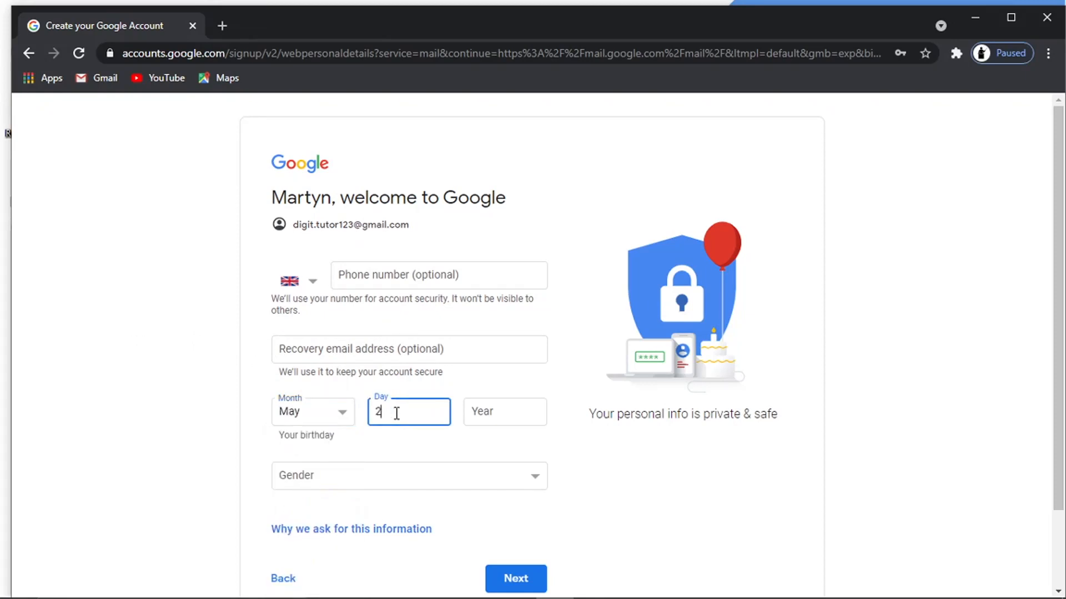
{"action": "type", "text": "5"}
{"action": "left_click", "coordinate": [469, 411]}
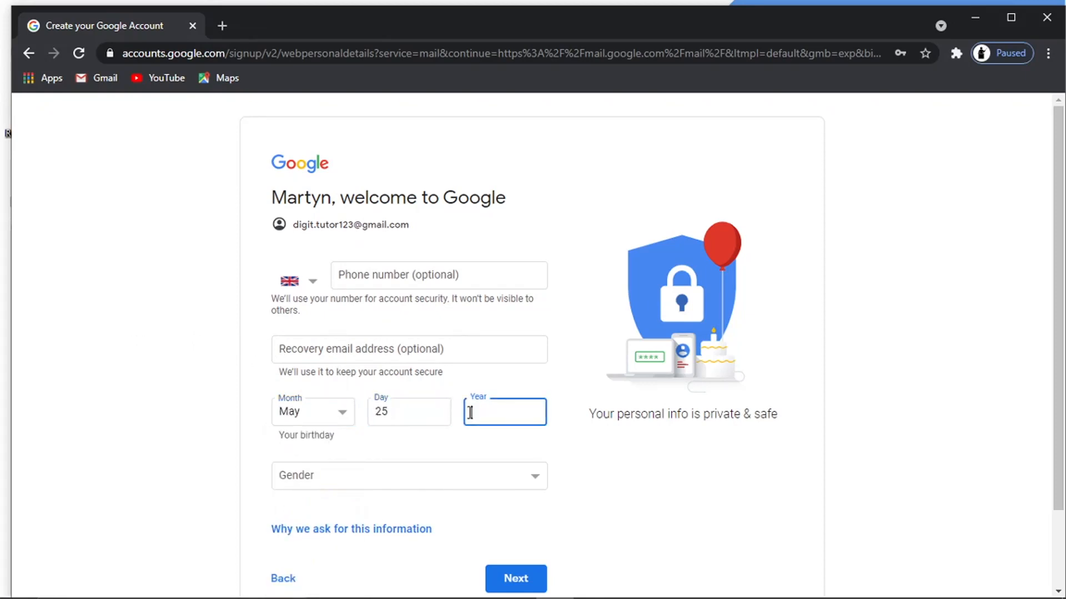
{"action": "type", "text": "1989"}
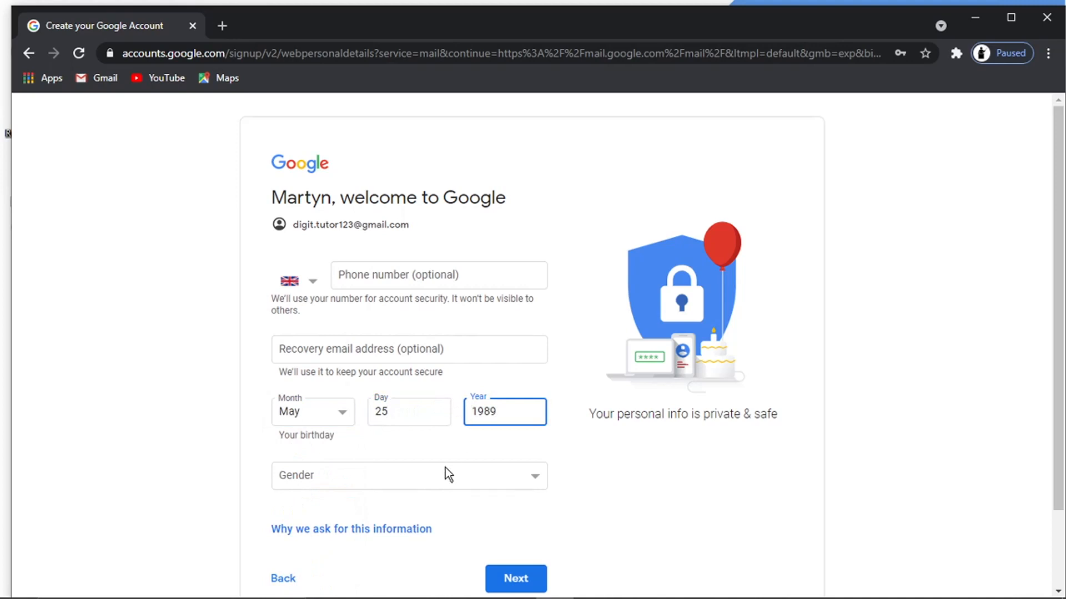
- Set the gender to Male and submit the personal details
{"action": "left_click", "coordinate": [443, 473]}
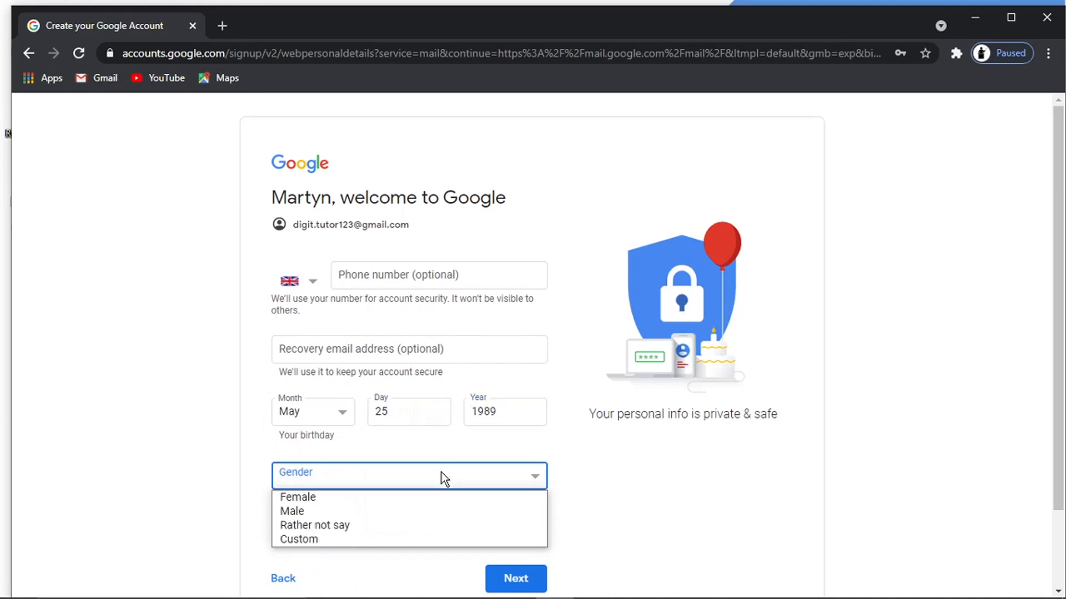
{"action": "left_click", "coordinate": [337, 511]}
{"action": "scroll", "coordinate": [730, 498], "scroll_direction": "down", "scroll_amount": 1}
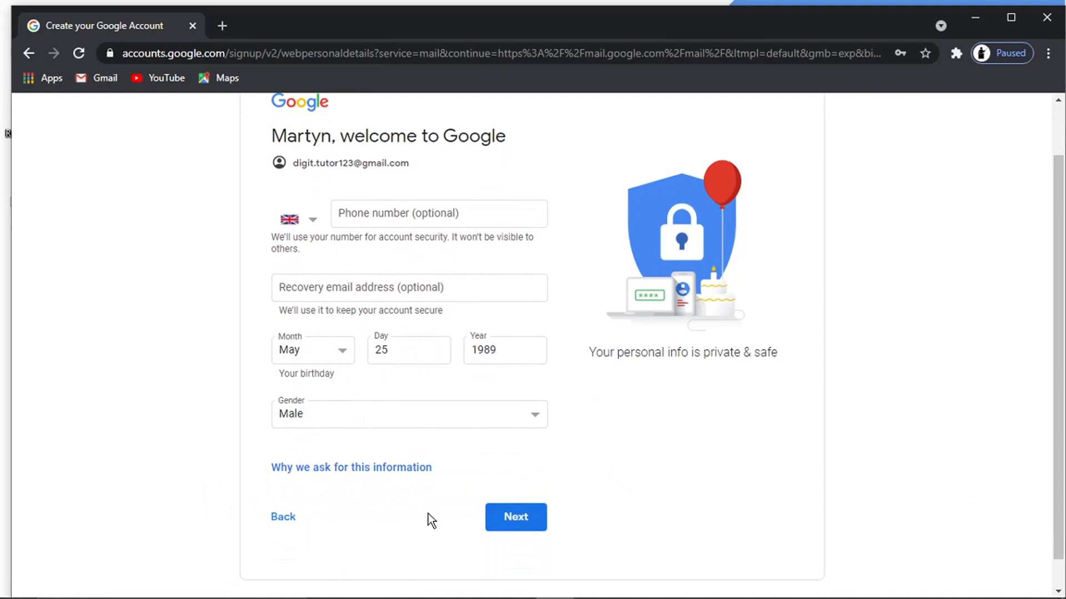
{"action": "left_click", "coordinate": [518, 524]}
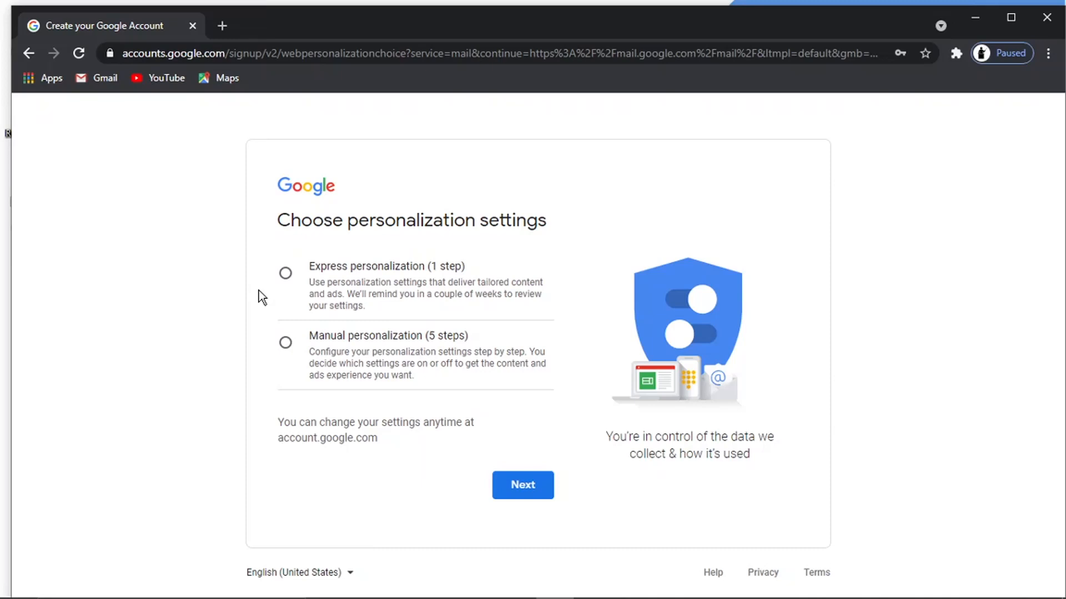
- Choose Express personalization, review its settings and cookies, and confirm them
{"action": "left_click", "coordinate": [286, 273]}
{"action": "left_click", "coordinate": [537, 495]}
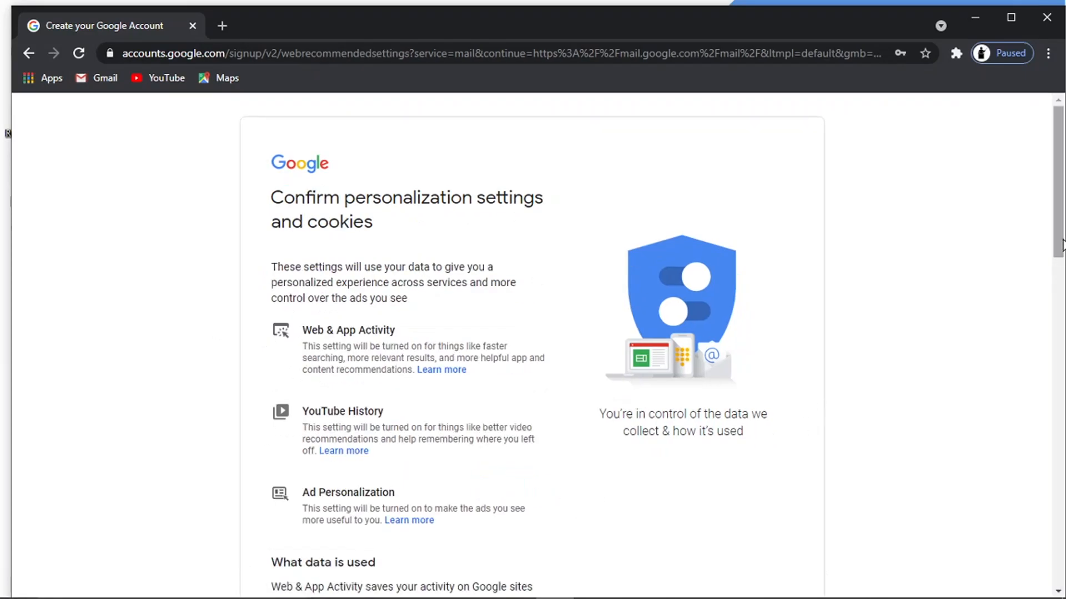
{"action": "mouse_move", "coordinate": [1060, 247]}
{"action": "left_mouse_down"}
{"action": "mouse_move", "coordinate": [1061, 286]}
{"action": "mouse_move", "coordinate": [1062, 256]}
{"action": "left_mouse_up"}
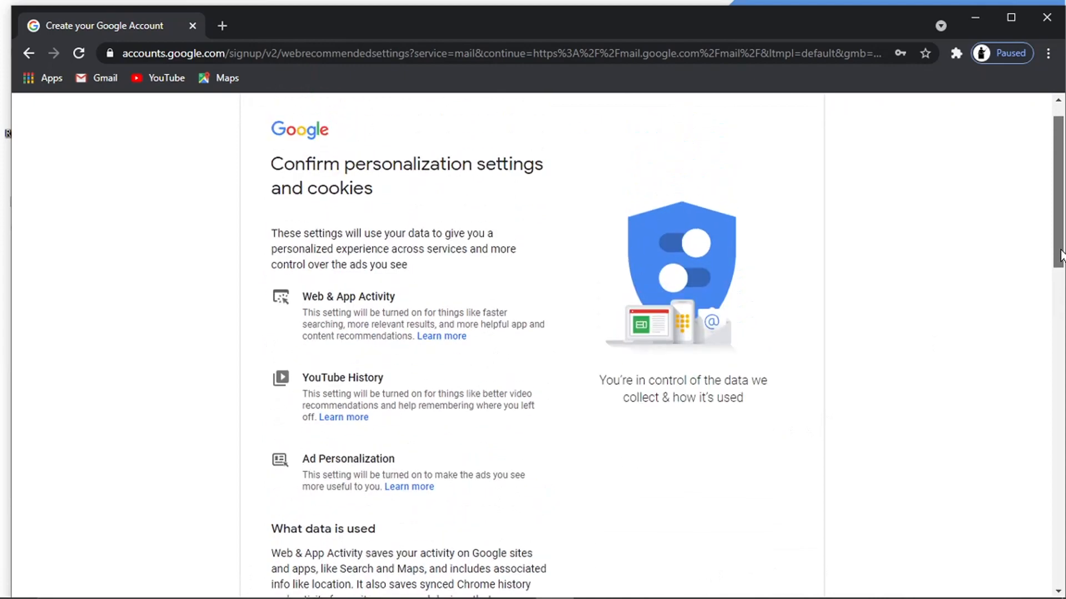
{"action": "left_click_drag", "start_coordinate": [1061, 255], "coordinate": [1042, 586]}
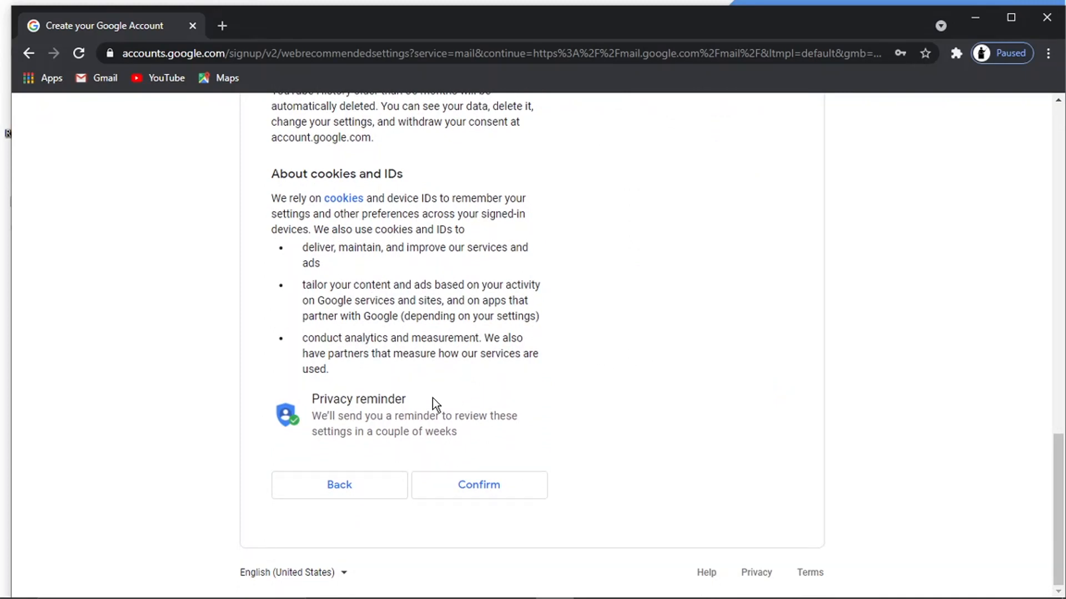
{"action": "left_click", "coordinate": [495, 495]}
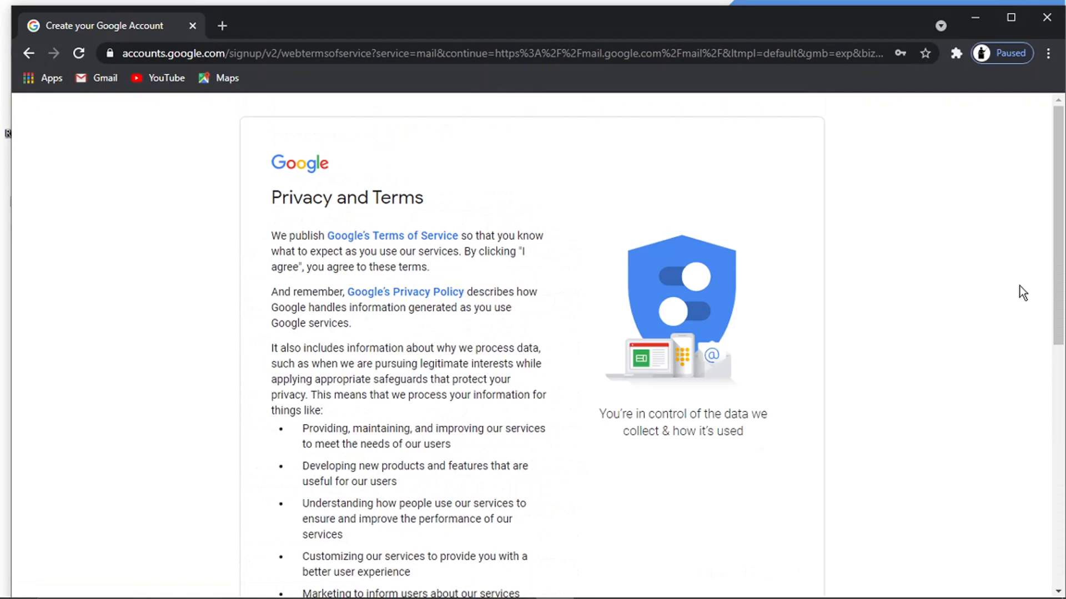
- Read through the Privacy and Terms and agree to them
{"action": "left_click_drag", "start_coordinate": [1053, 219], "coordinate": [1059, 191]}
{"action": "left_click_drag", "start_coordinate": [1057, 262], "coordinate": [1036, 492]}
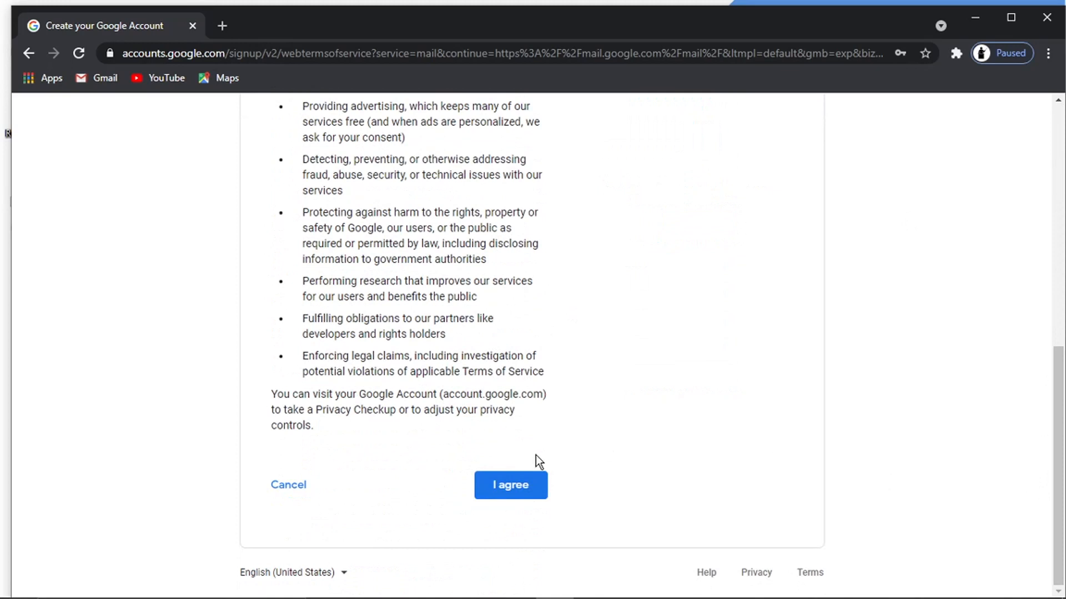
{"action": "left_click", "coordinate": [502, 485]}
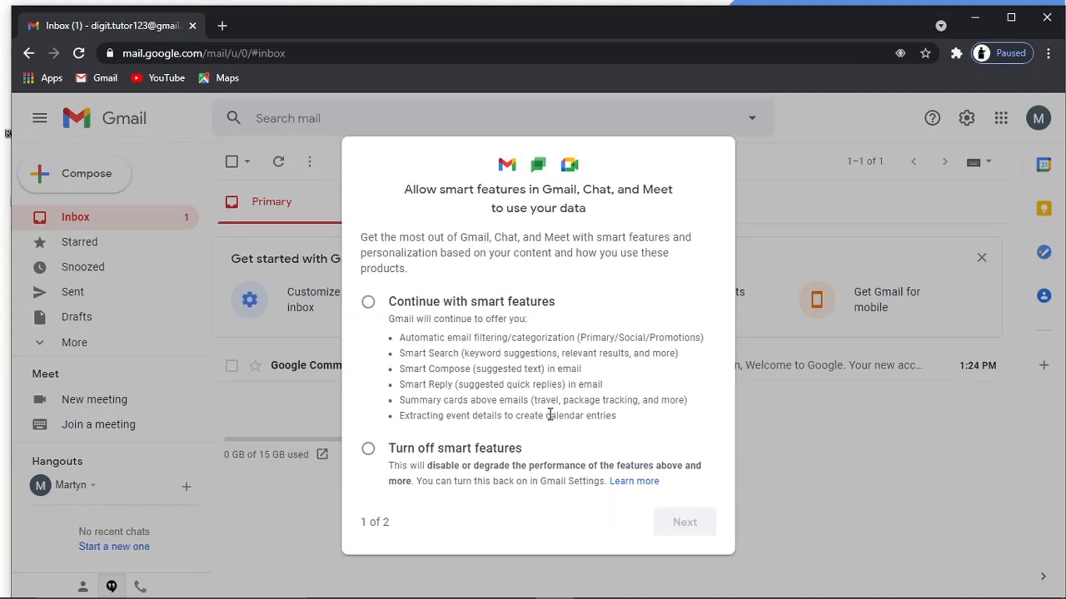
- Keep smart features on and let other Google products use Gmail data, then save
{"action": "left_click", "coordinate": [368, 305]}
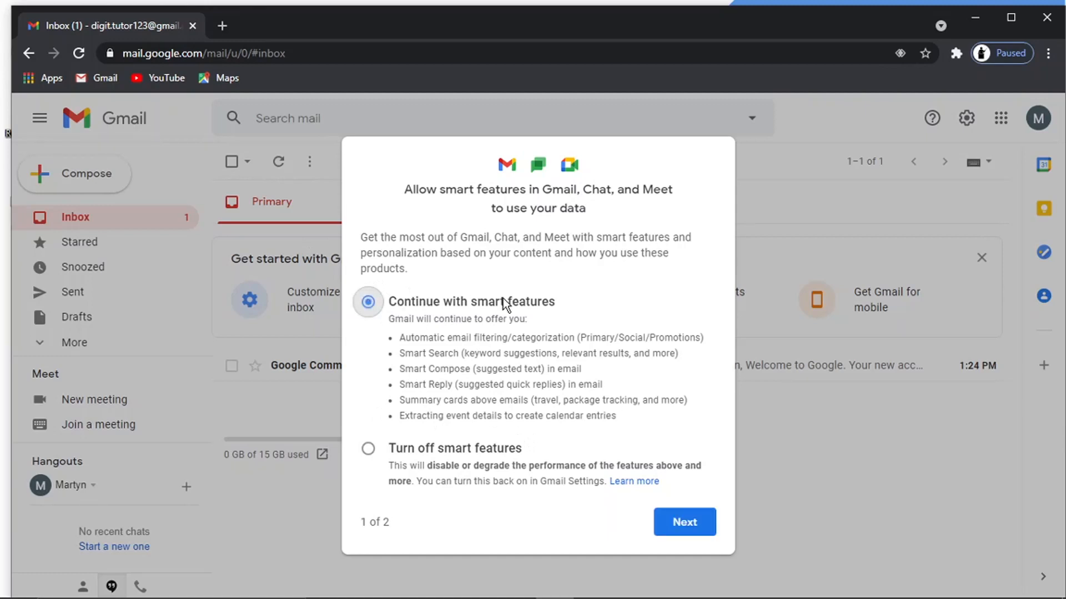
{"action": "left_click", "coordinate": [680, 530]}
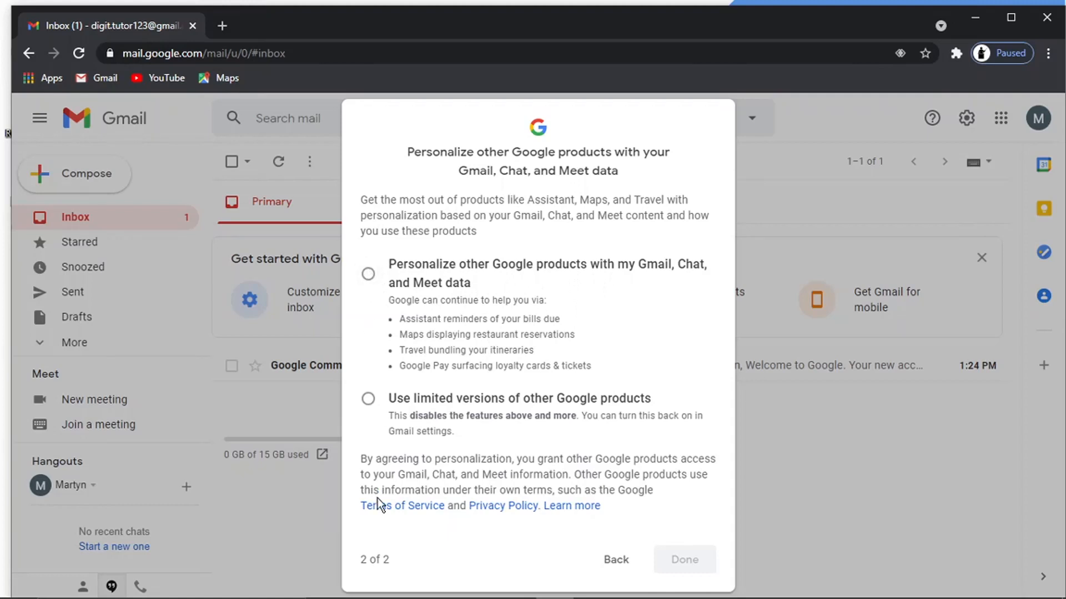
{"action": "left_click", "coordinate": [370, 274]}
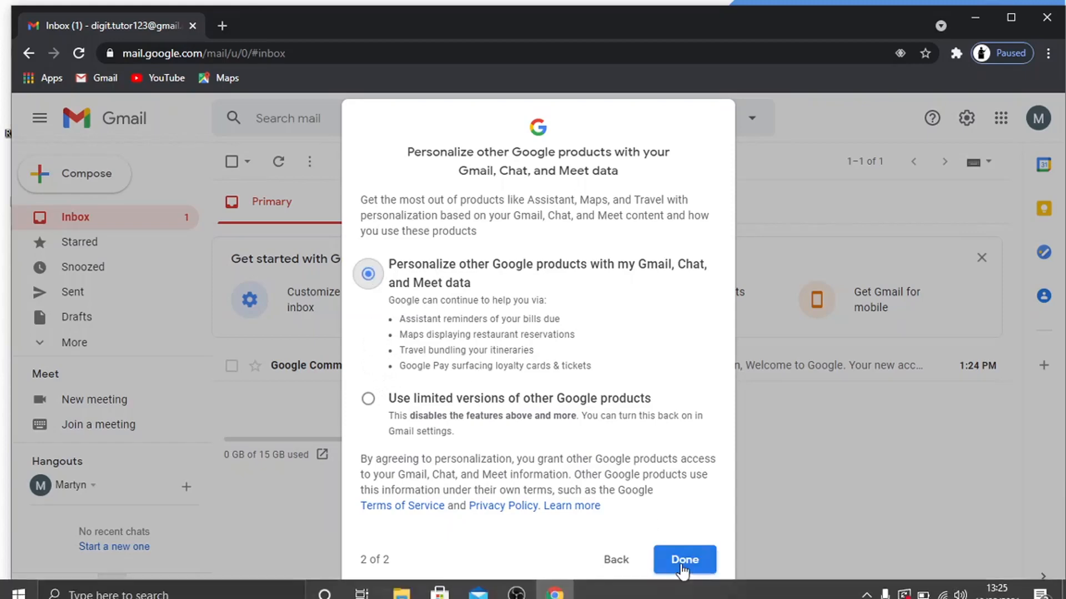
{"action": "left_click", "coordinate": [682, 561]}
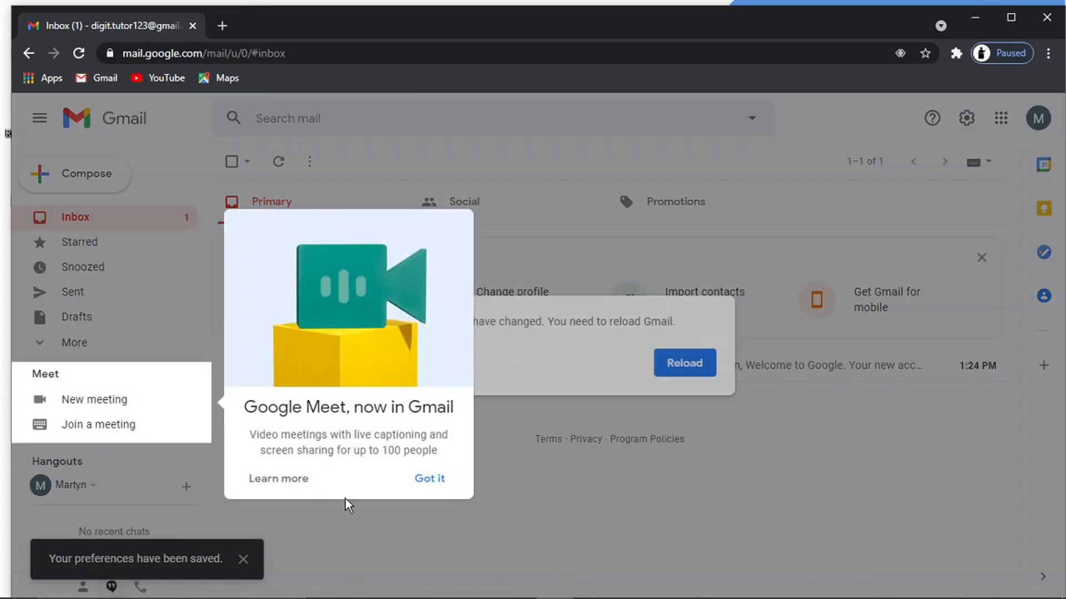
- Dismiss the Meet card, reload Gmail, and verify the new address in the account menu
{"action": "left_click", "coordinate": [441, 482]}
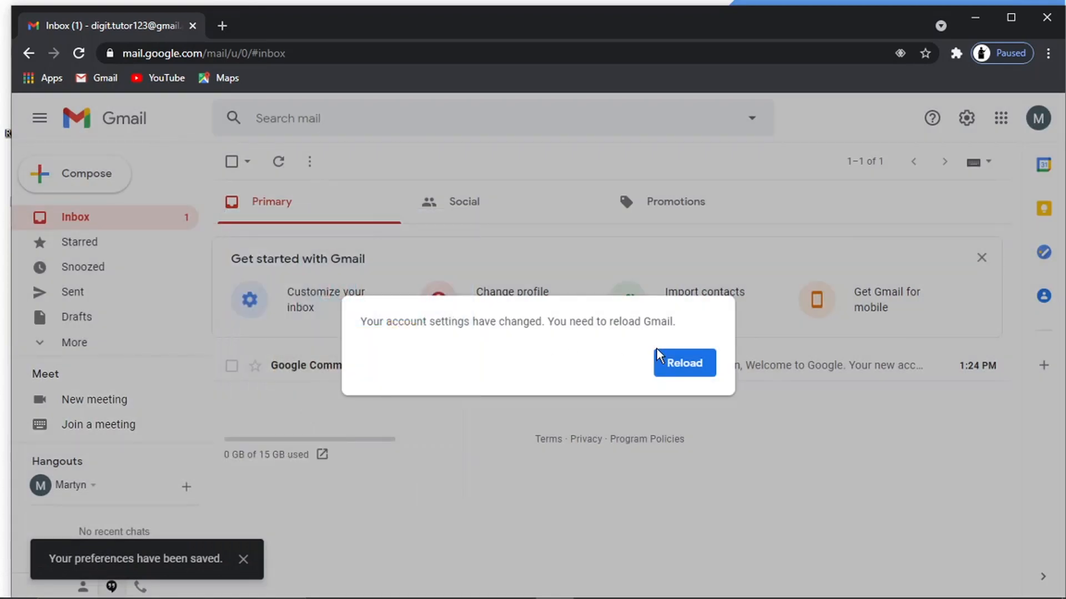
{"action": "left_click", "coordinate": [660, 362]}
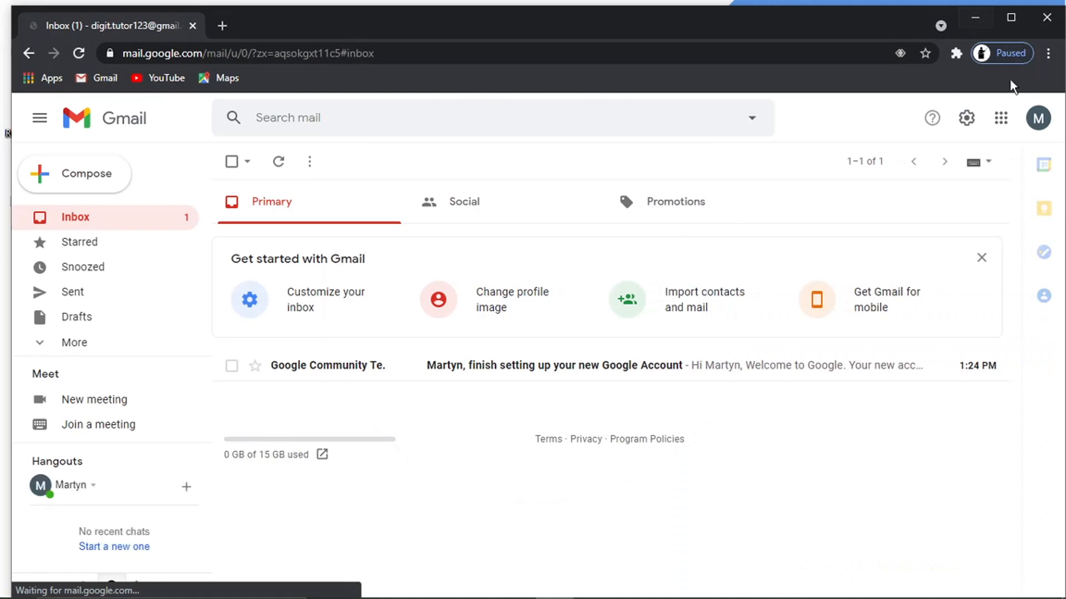
{"action": "left_click", "coordinate": [1038, 118]}
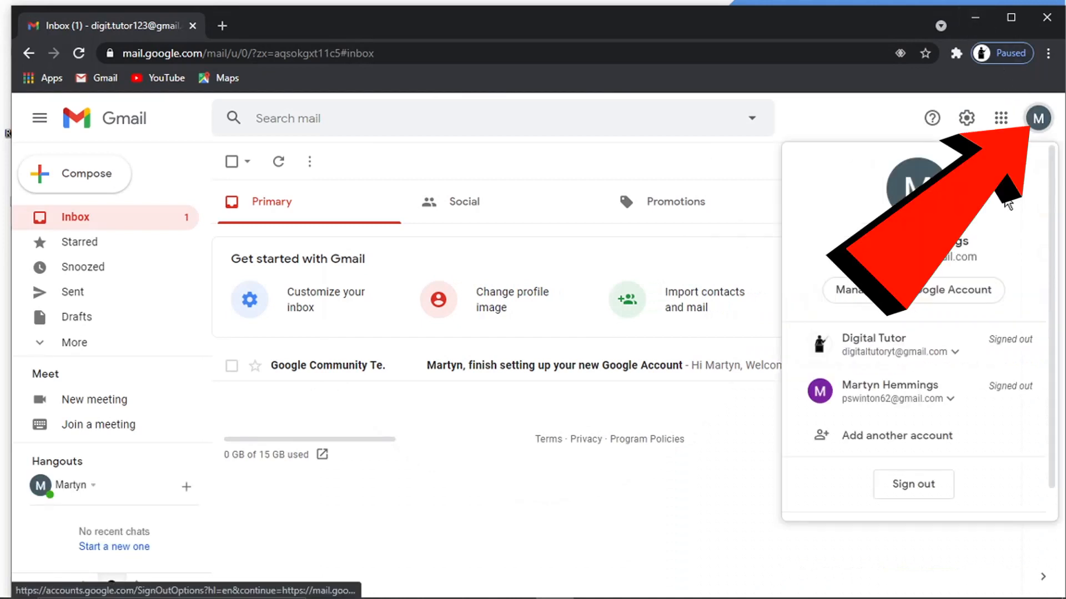
{"action": "left_click_drag", "start_coordinate": [978, 257], "coordinate": [849, 259]}
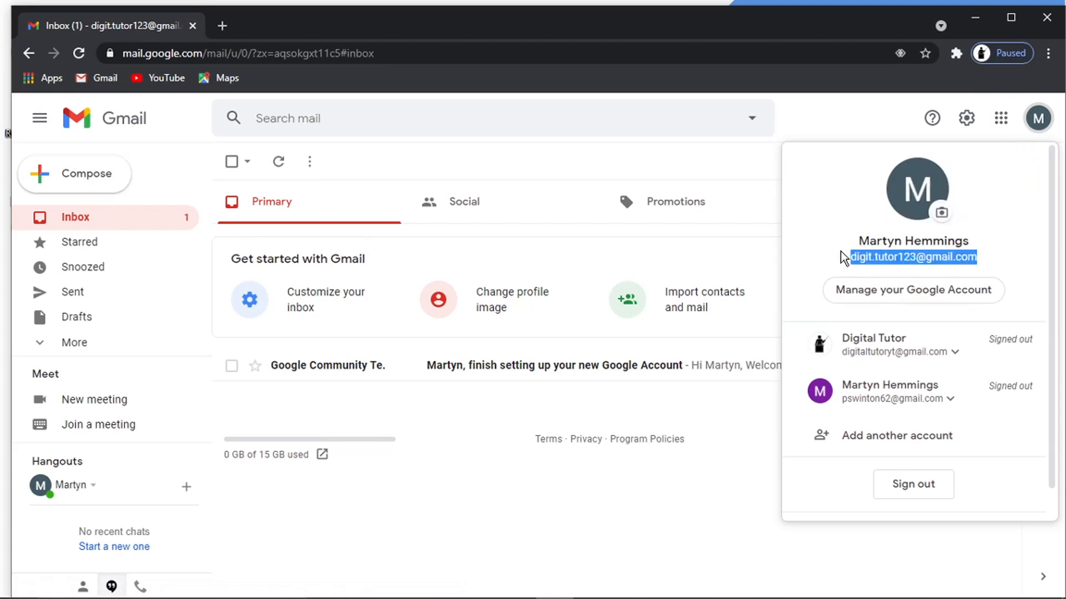
{"action": "left_click", "coordinate": [844, 258]}
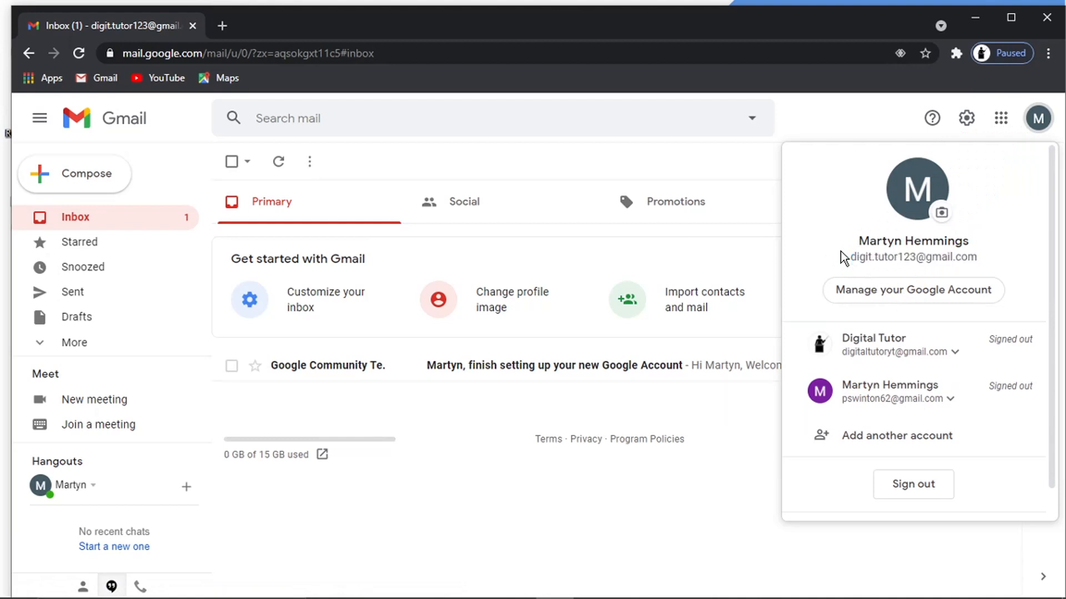
{"action": "left_click", "coordinate": [430, 422]}
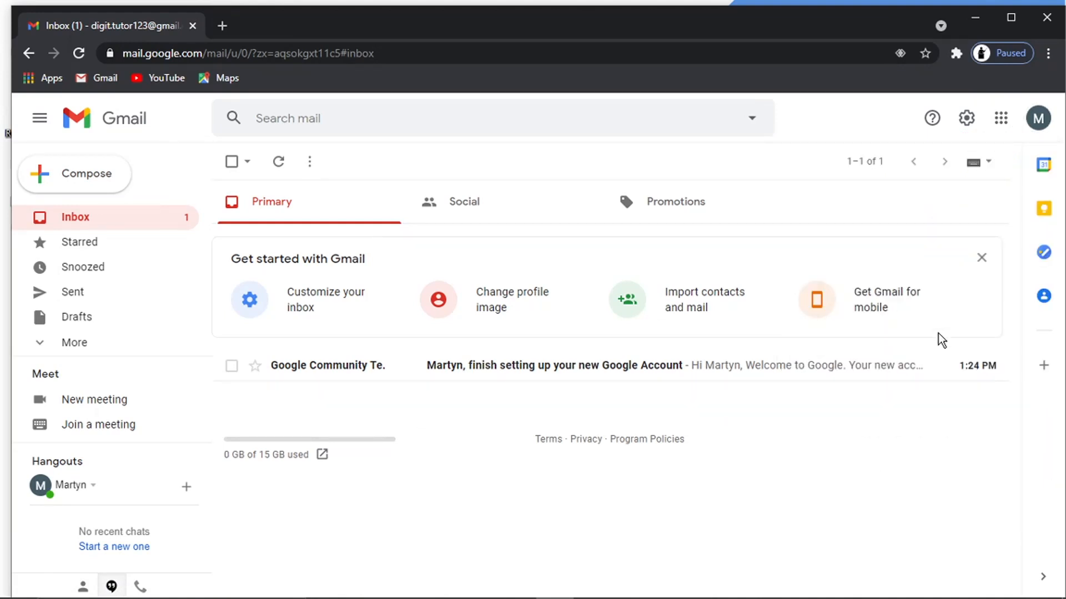